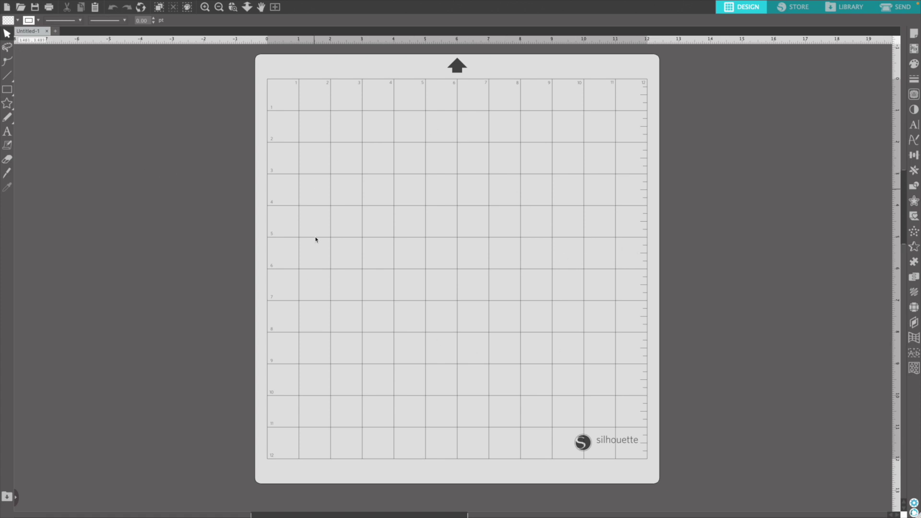
Show the page's cut border and merge the ThereIsWonderfulJoyAhead.svg design onto the mat
{"action": "key", "text": "ctrl+shift+p"}
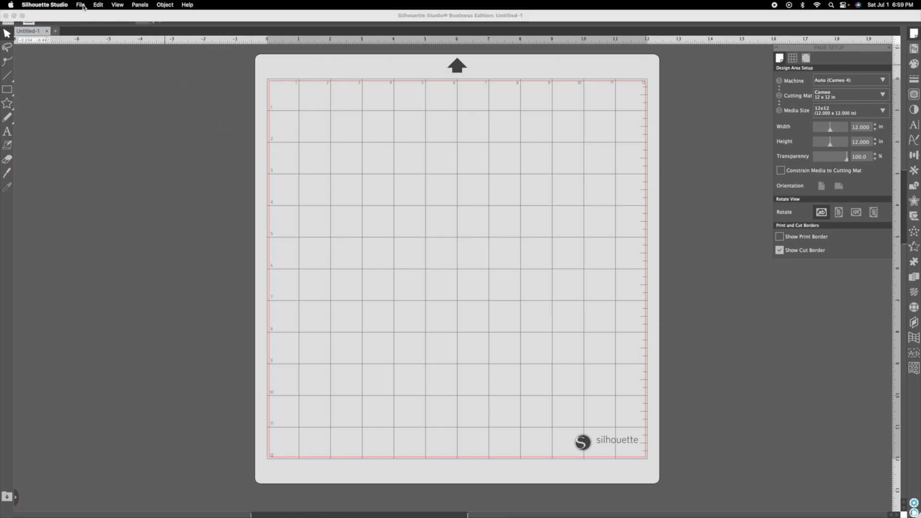
{"action": "left_click", "coordinate": [83, 6]}
{"action": "left_click", "coordinate": [88, 65]}
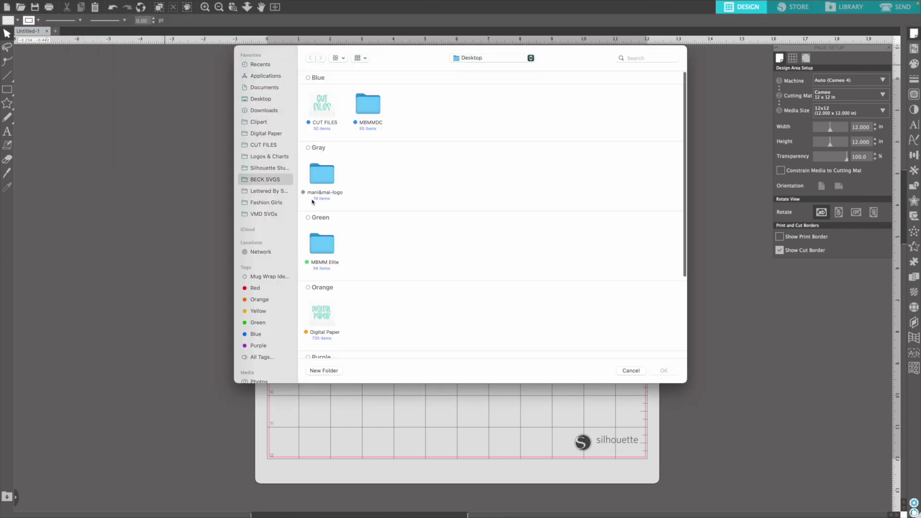
{"action": "left_click", "coordinate": [277, 191]}
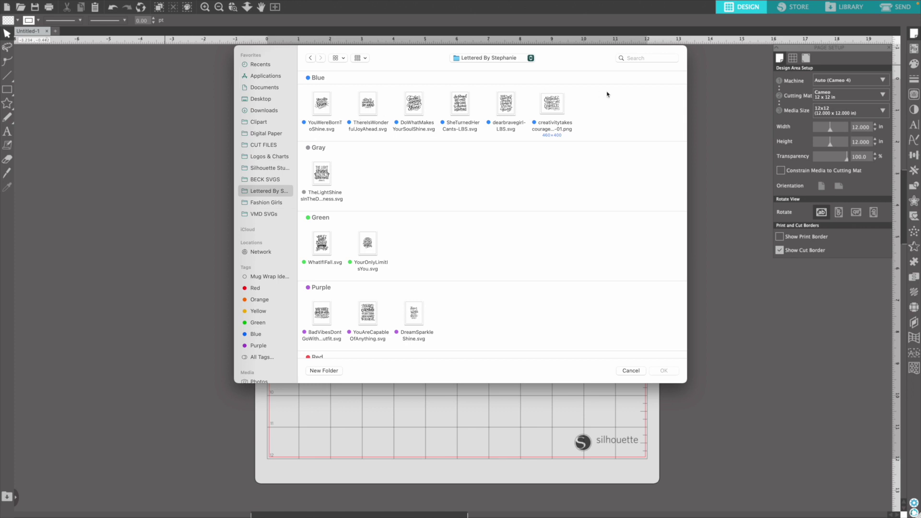
{"action": "double_click", "coordinate": [368, 105]}
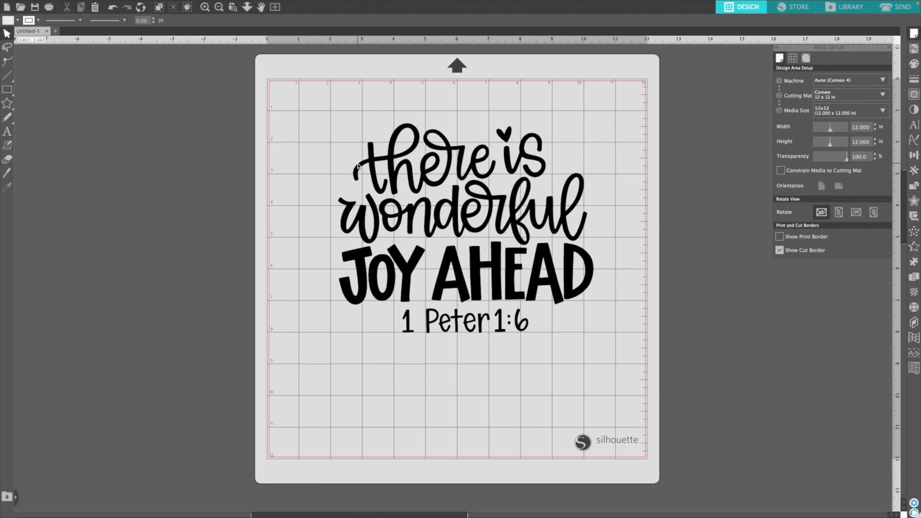
Combine all the imported black lettering into one compound path and move it to about X 1.85, Y 1.61 in
{"action": "left_click_drag", "start_coordinate": [341, 120], "coordinate": [631, 345]}
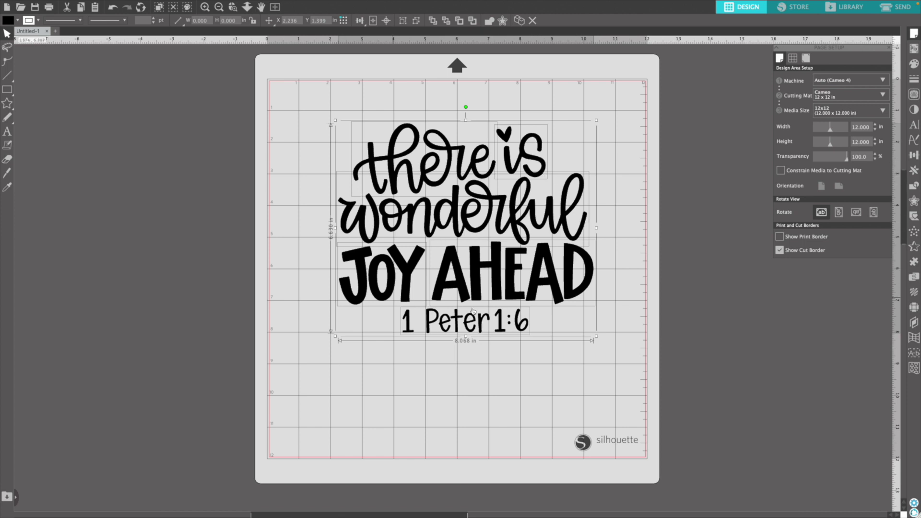
{"action": "right_click", "coordinate": [475, 255]}
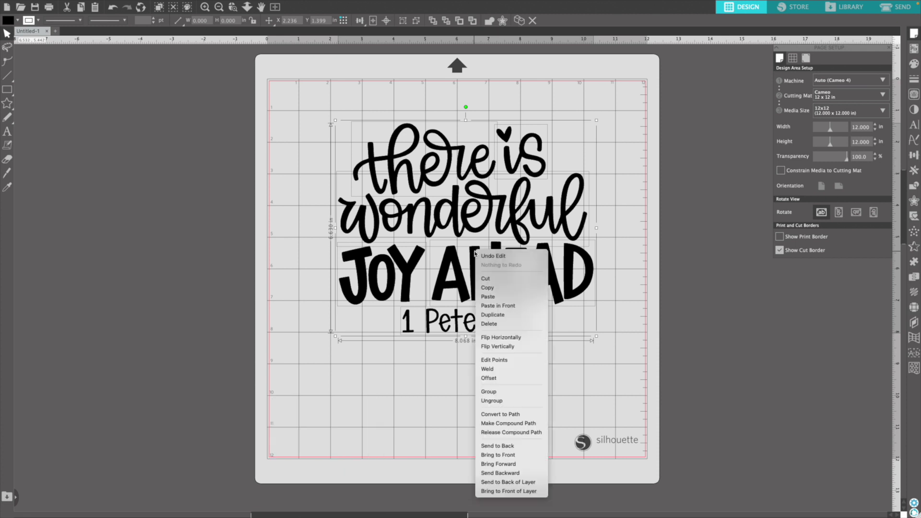
{"action": "left_click", "coordinate": [509, 423]}
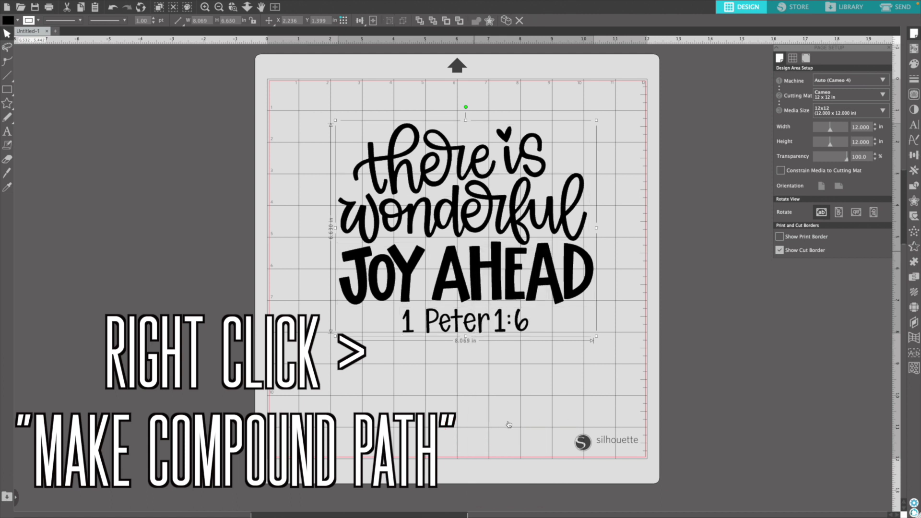
{"action": "mouse_move", "coordinate": [488, 262]}
{"action": "left_mouse_down"}
{"action": "mouse_move", "coordinate": [437, 312]}
{"action": "mouse_move", "coordinate": [452, 260]}
{"action": "mouse_move", "coordinate": [472, 272]}
{"action": "left_mouse_up"}
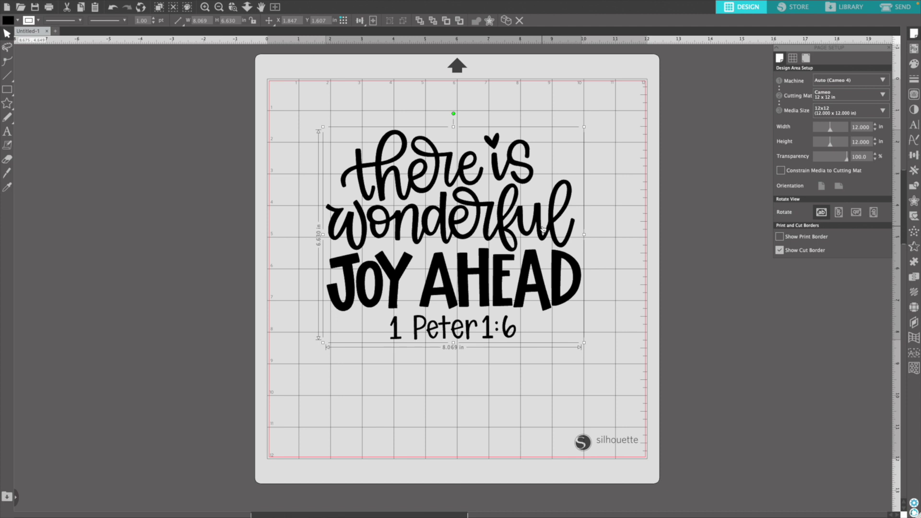
Apply a rounded-corner outward offset of 0.065 in to the black lettering
{"action": "left_click", "coordinate": [489, 20]}
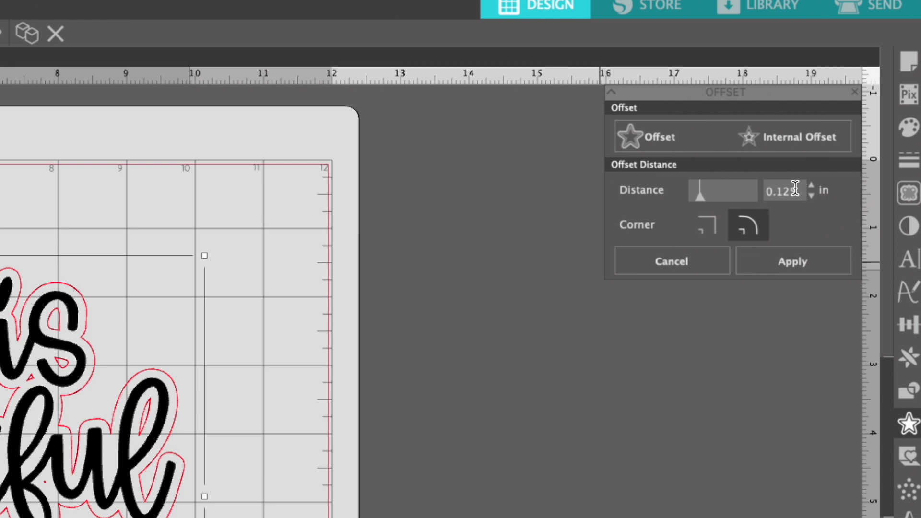
{"action": "key", "text": "BackSpace"}
{"action": "key", "text": "BackSpace"}
{"action": "key", "text": "BackSpace"}
{"action": "type", "text": "065"}
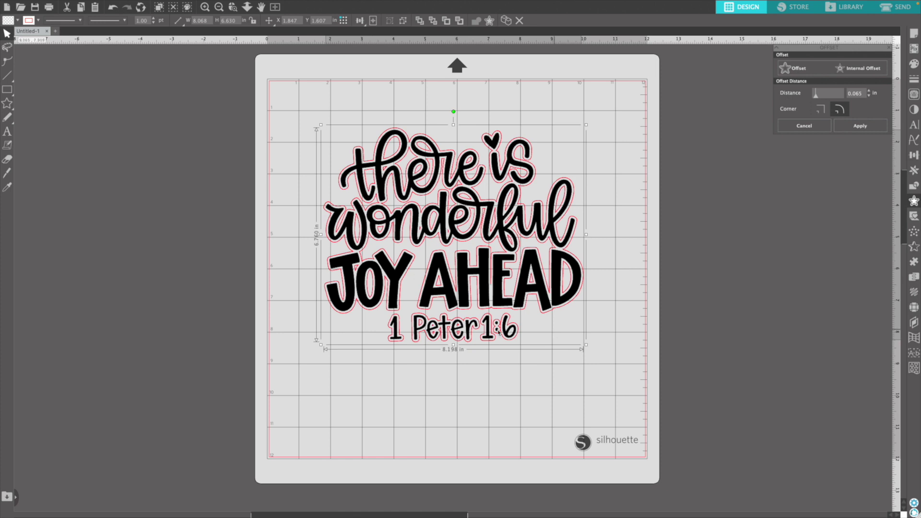
{"action": "left_click", "coordinate": [856, 126]}
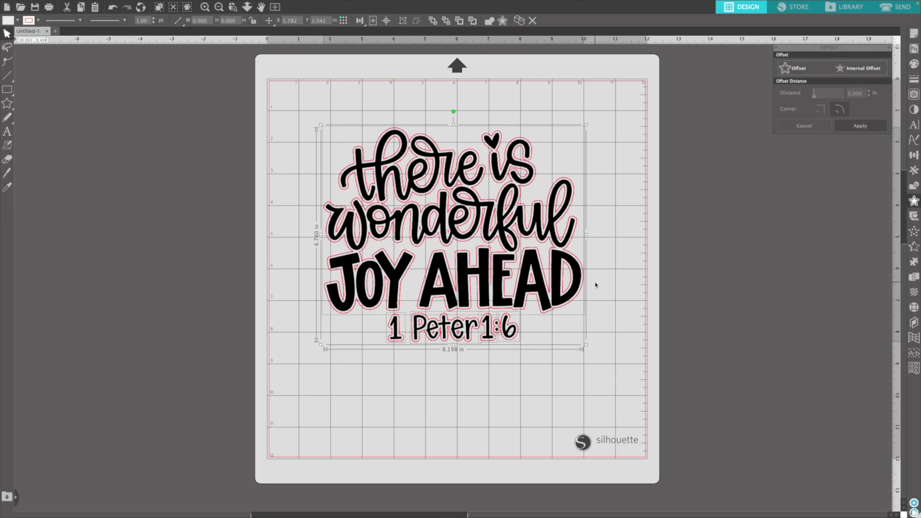
Move the black lettering off the mat to its left, leaving the offset outline in place
{"action": "left_click", "coordinate": [605, 247]}
{"action": "left_click_drag", "start_coordinate": [472, 216], "coordinate": [119, 215]}
{"action": "left_click", "coordinate": [211, 210]}
Fill all the offset shapes with teal and make them one compound path
{"action": "left_click_drag", "start_coordinate": [304, 106], "coordinate": [610, 450]}
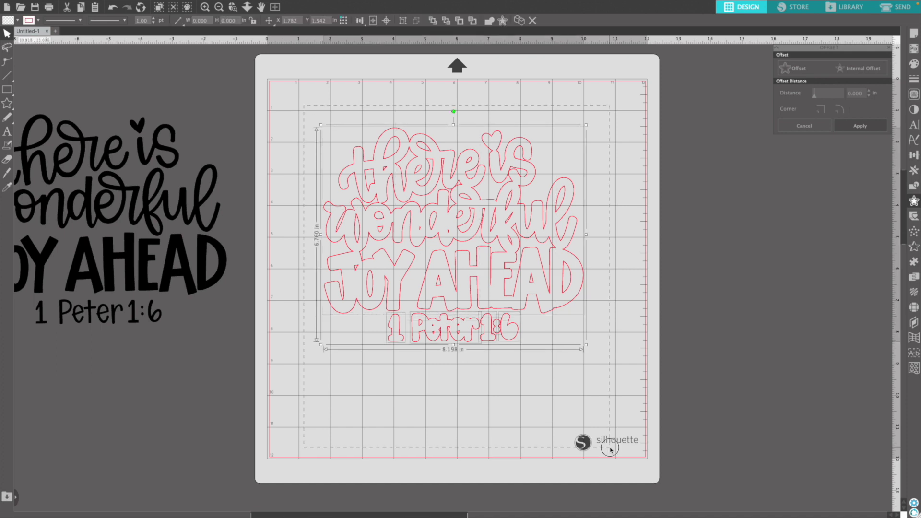
{"action": "left_click", "coordinate": [17, 20]}
{"action": "left_click", "coordinate": [51, 66]}
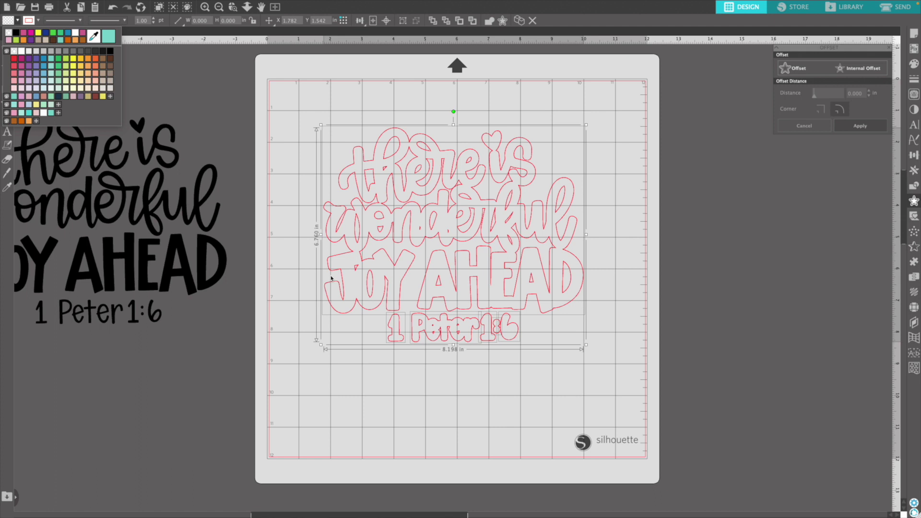
{"action": "right_click", "coordinate": [449, 223]}
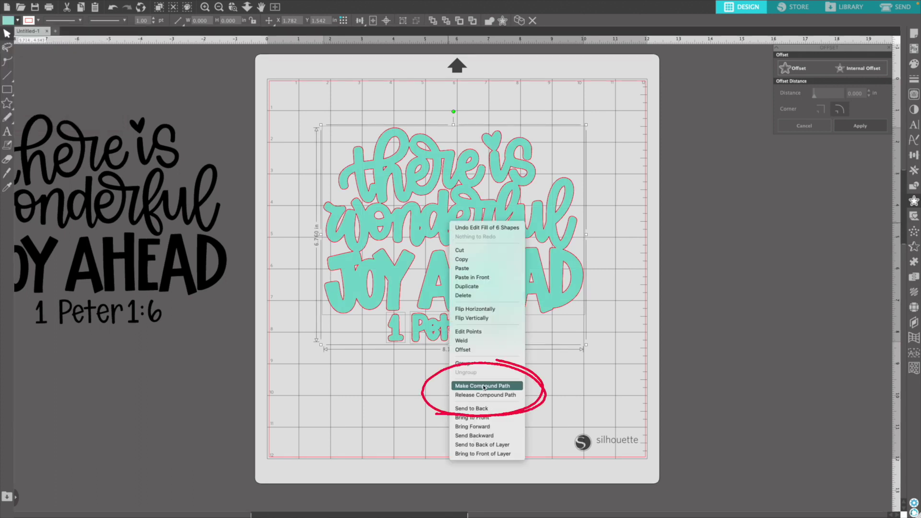
{"action": "left_click", "coordinate": [484, 387]}
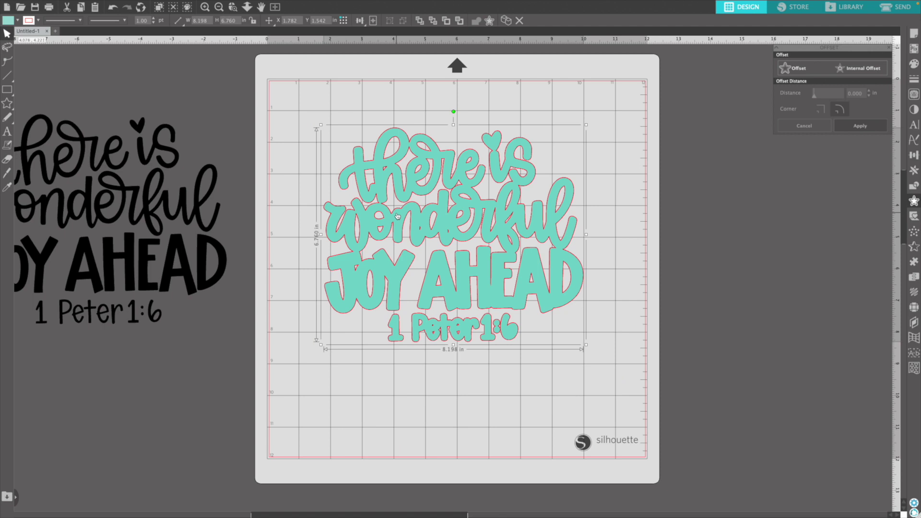
Edit the teal offset's points and delete those forming the tiny holes in the n and d of "wonderful"
{"action": "double_click", "coordinate": [421, 231]}
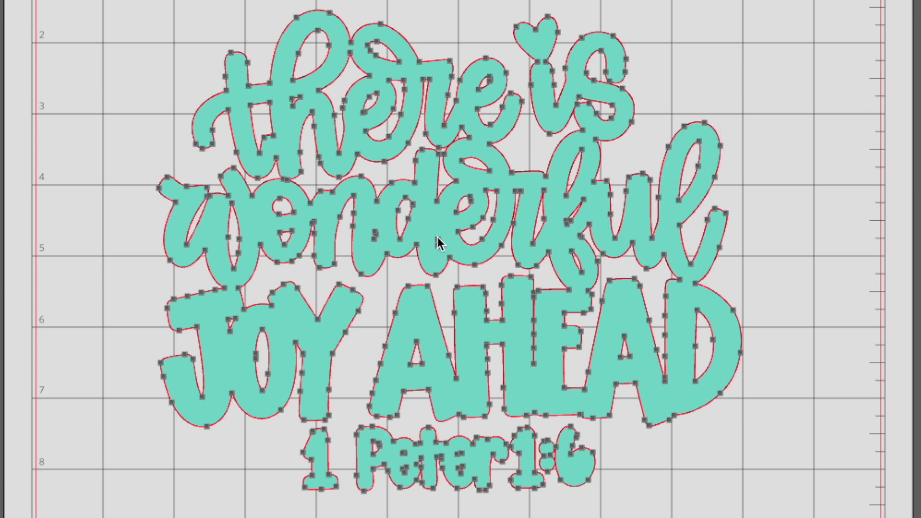
{"action": "left_click", "coordinate": [376, 233]}
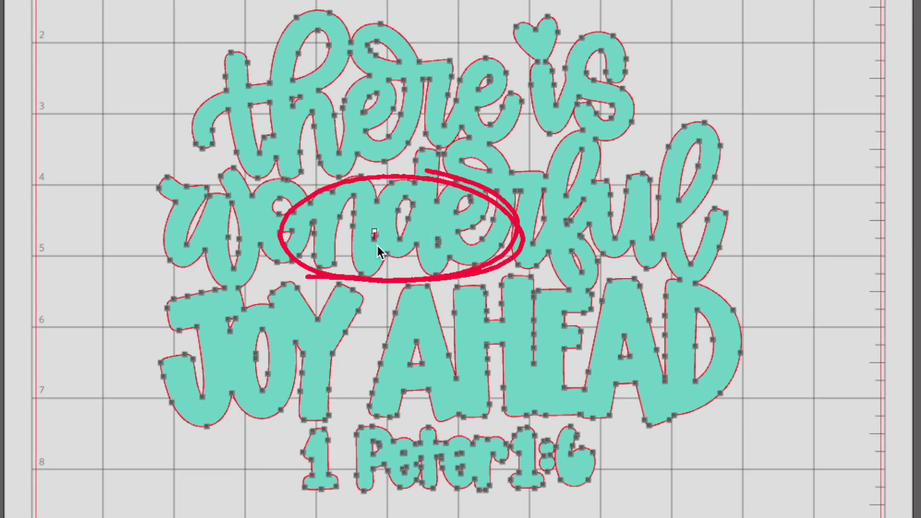
{"action": "key", "text": "Delete"}
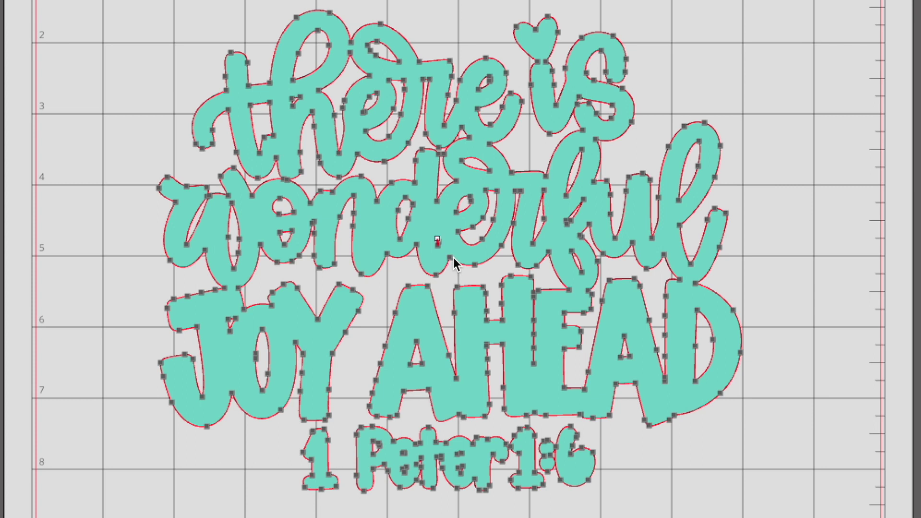
{"action": "key", "text": "Delete"}
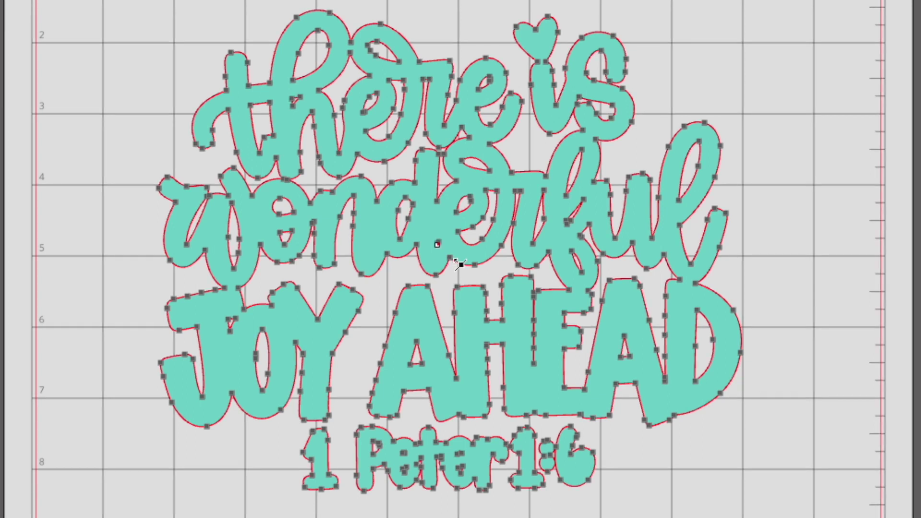
{"action": "key", "text": "Delete"}
{"action": "left_click", "coordinate": [867, 472]}
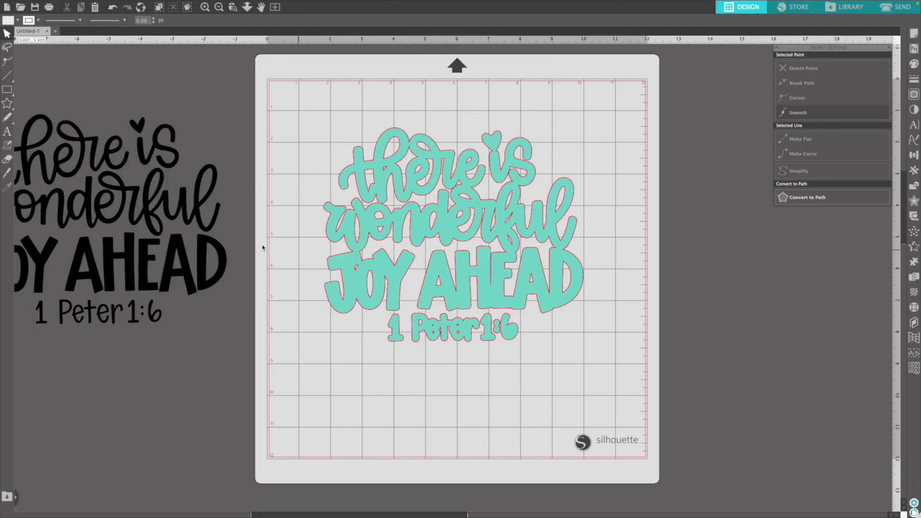
Move the black lettering back onto the teal offset and align the centres of both
{"action": "left_click_drag", "start_coordinate": [204, 242], "coordinate": [560, 256]}
{"action": "left_click", "coordinate": [467, 93]}
{"action": "left_click", "coordinate": [454, 237]}
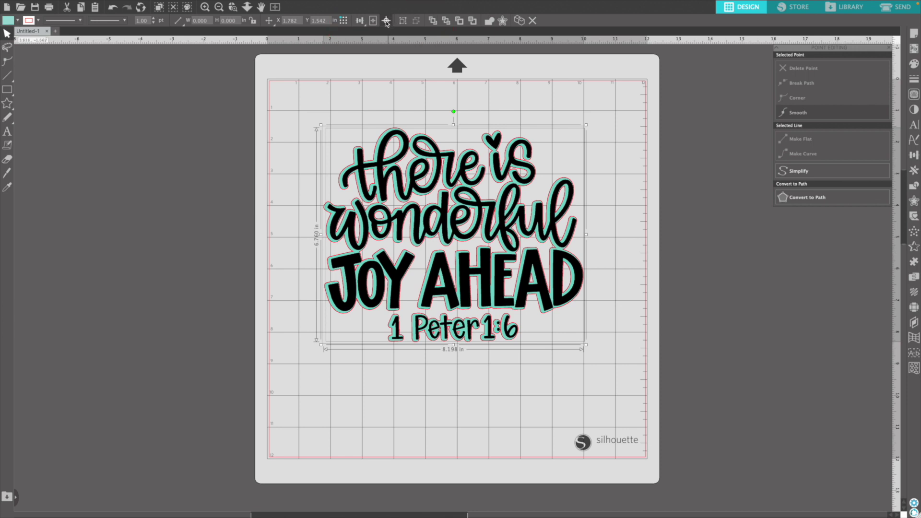
{"action": "left_click", "coordinate": [387, 21]}
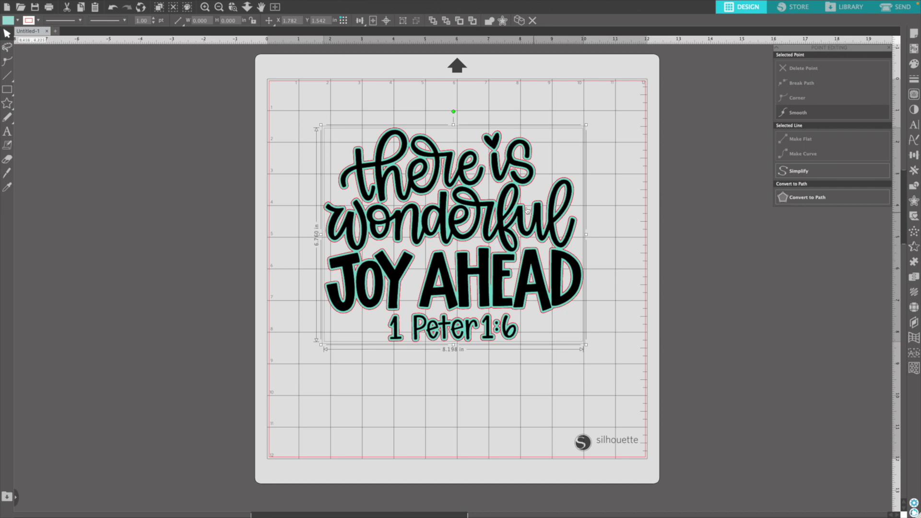
Divide the overlapping black lettering and teal offset into separate pieces with the Divide modify operation
{"action": "right_click", "coordinate": [502, 208]}
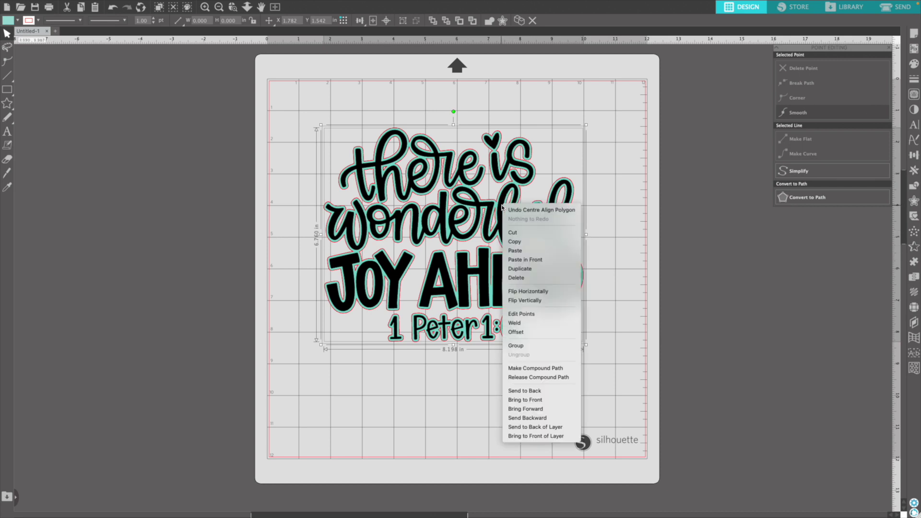
{"action": "left_click", "coordinate": [519, 368]}
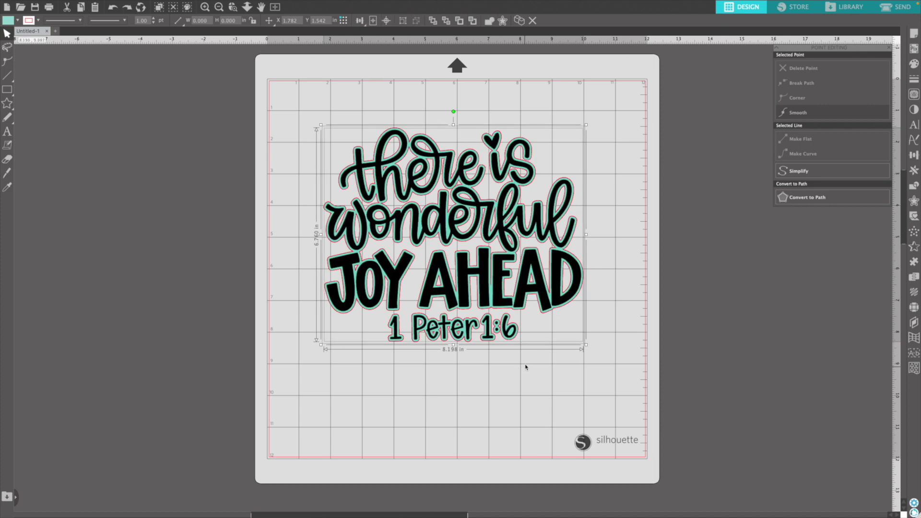
{"action": "mouse_move", "coordinate": [230, 4]}
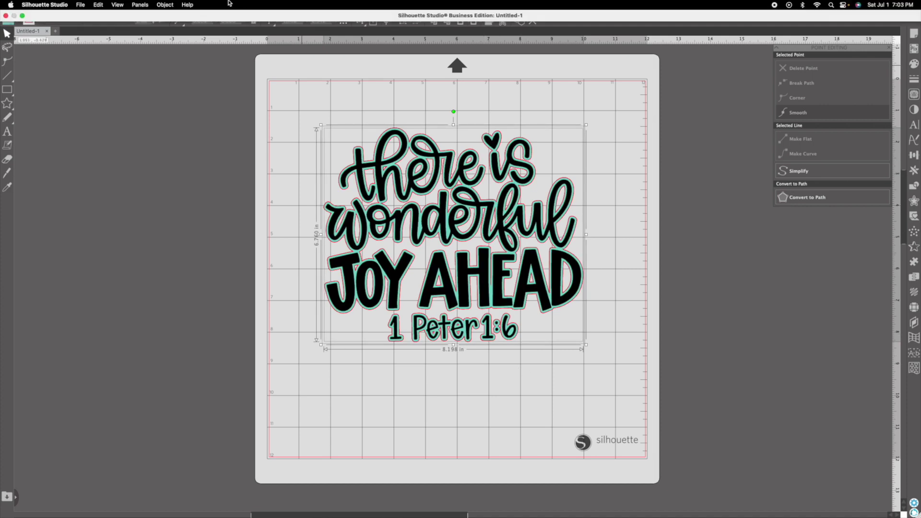
{"action": "left_click", "coordinate": [165, 4]}
{"action": "mouse_move", "coordinate": [192, 62]}
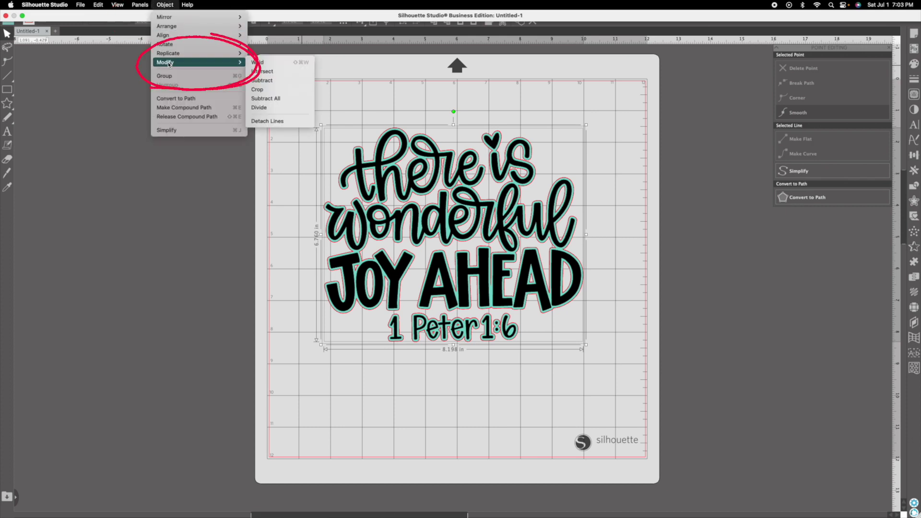
{"action": "left_click", "coordinate": [261, 108]}
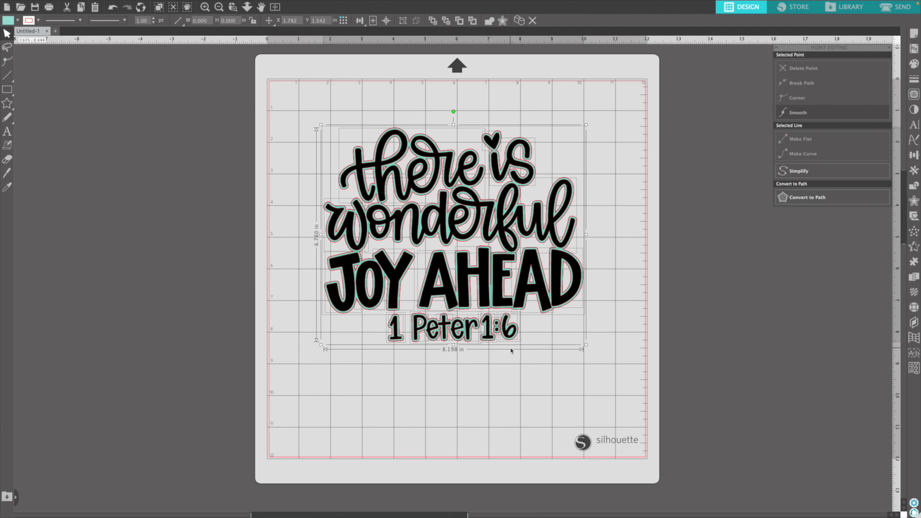
{"action": "left_click", "coordinate": [635, 298]}
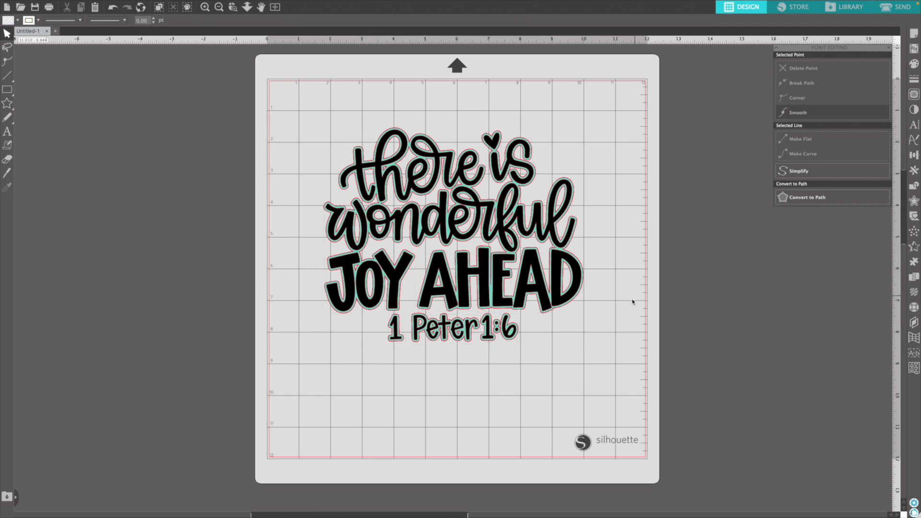
Pull the black D, A and E of "AHEAD" out of the divided design, placing them left of the lettering
{"action": "left_click_drag", "start_coordinate": [560, 262], "coordinate": [269, 235]}
{"action": "left_click_drag", "start_coordinate": [527, 265], "coordinate": [233, 263]}
{"action": "left_click_drag", "start_coordinate": [505, 264], "coordinate": [222, 275]}
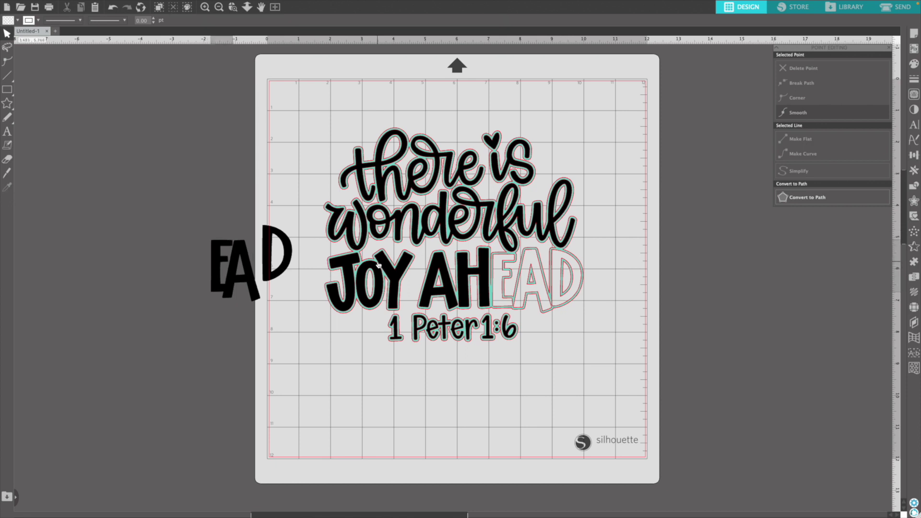
Undo the three letter moves and the division of the black and teal layers
{"action": "key", "text": "ctrl+z"}
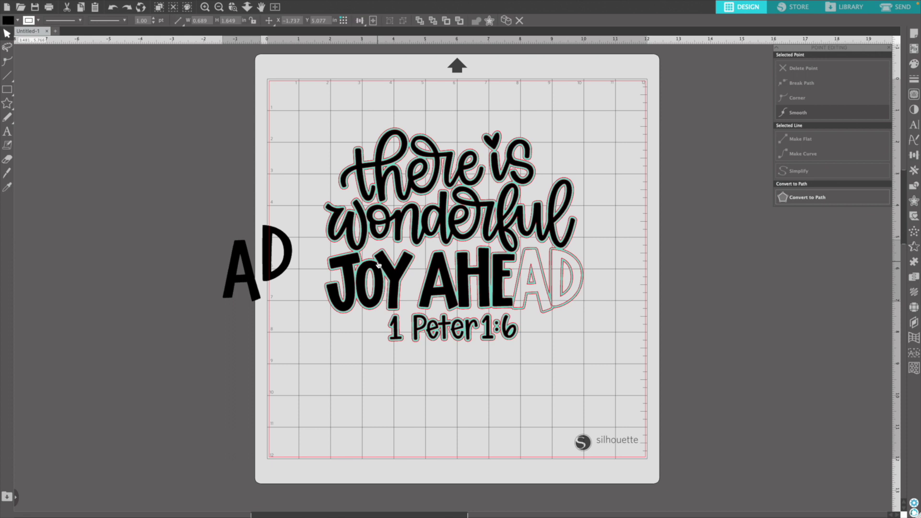
{"action": "key", "text": "ctrl+z"}
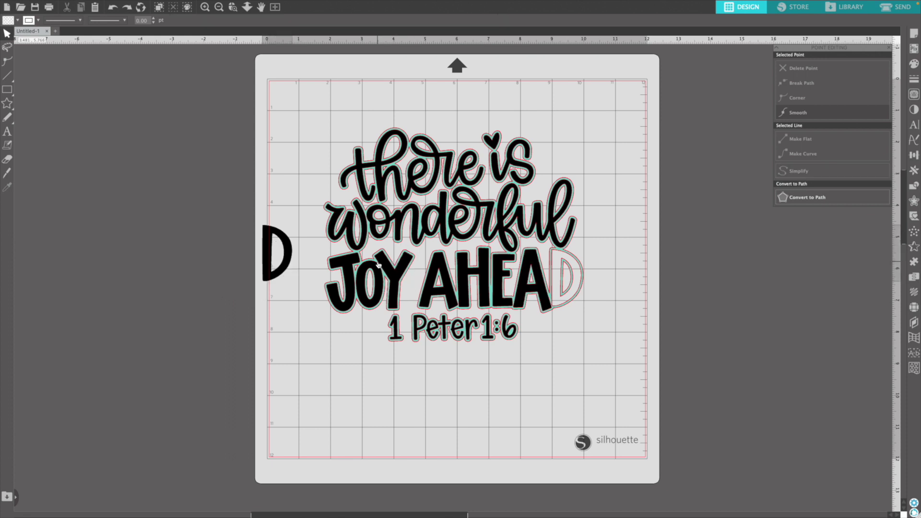
{"action": "key", "text": "ctrl+z"}
{"action": "key", "text": "ctrl+a"}
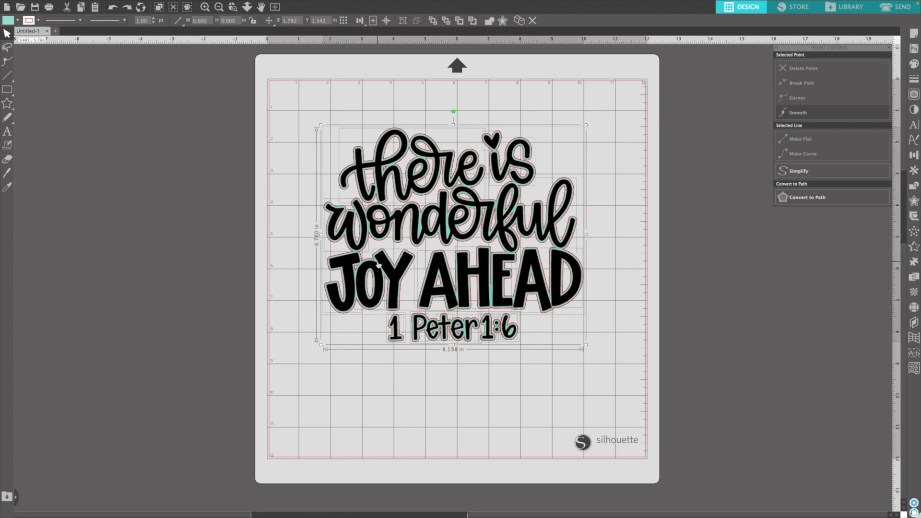
{"action": "left_click", "coordinate": [589, 272]}
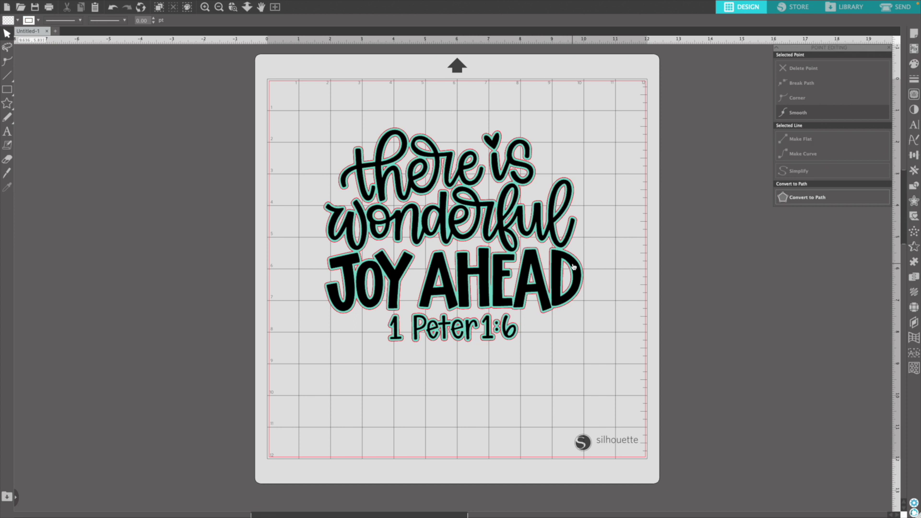
Duplicate the black lettering and move one copy off the mat to its left
{"action": "left_click", "coordinate": [523, 217]}
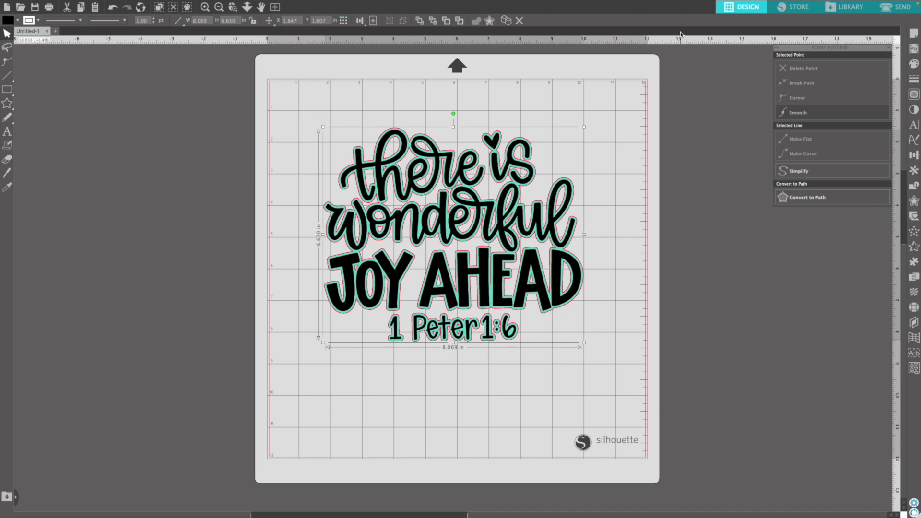
{"action": "left_click", "coordinate": [506, 20]}
{"action": "left_click_drag", "start_coordinate": [558, 262], "coordinate": [194, 243]}
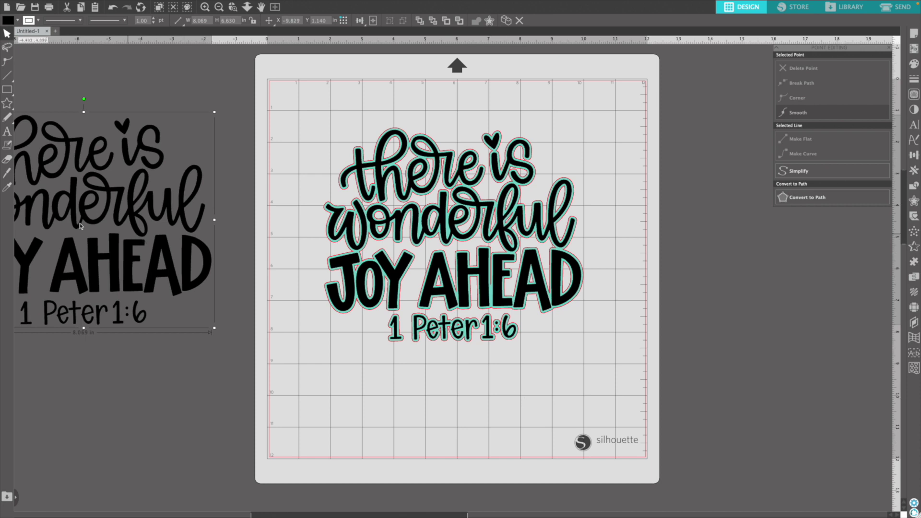
Combine the black lettering and its teal offset on the mat into a compound path to knock out the letters
{"action": "left_click_drag", "start_coordinate": [320, 101], "coordinate": [602, 432]}
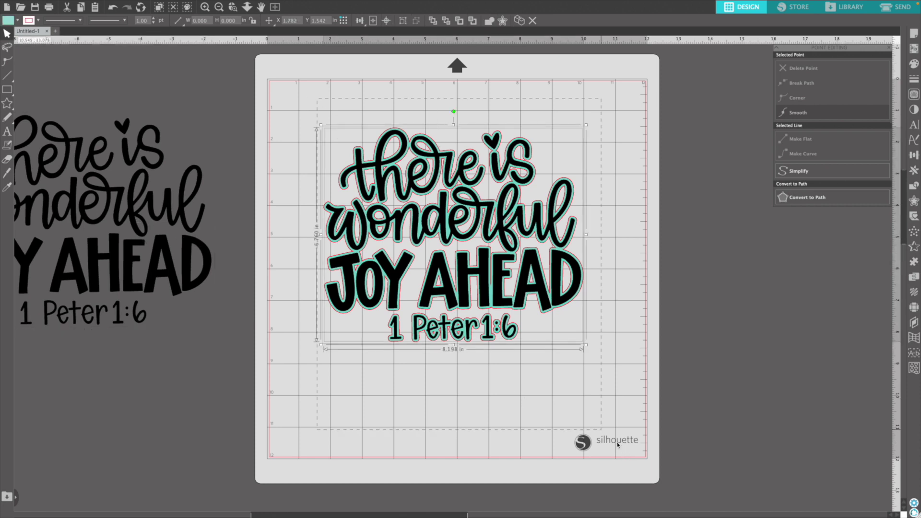
{"action": "right_click", "coordinate": [513, 299]}
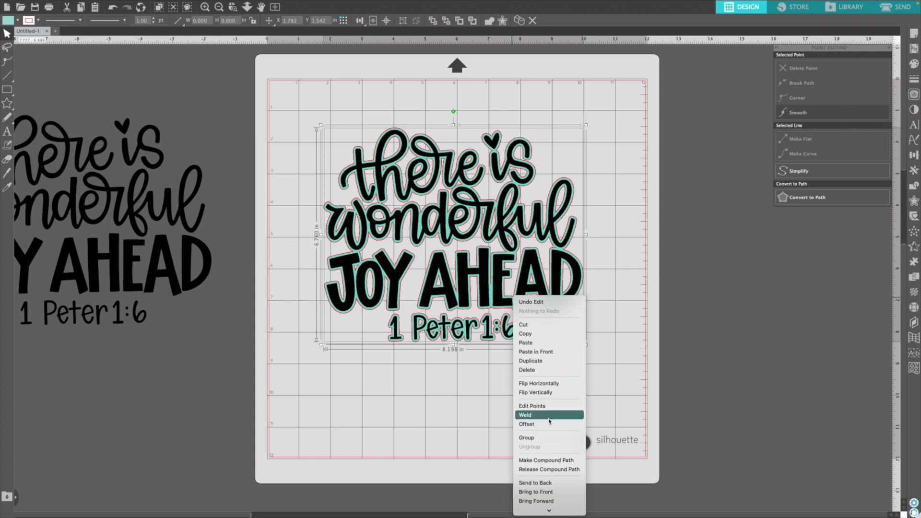
{"action": "left_click", "coordinate": [546, 460]}
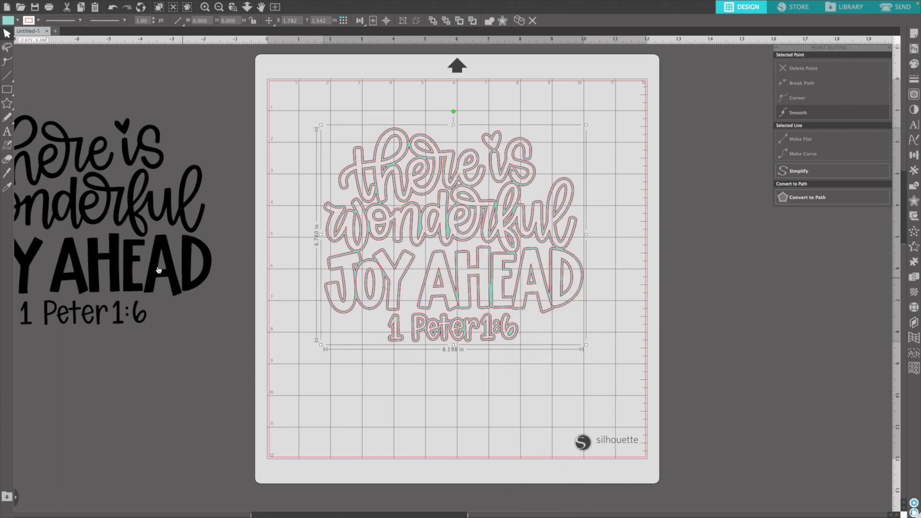
Try the black lettering copy over the knockout outline, and move it back off the mat to the left
{"action": "left_click_drag", "start_coordinate": [160, 247], "coordinate": [432, 266]}
{"action": "left_click", "coordinate": [432, 265]}
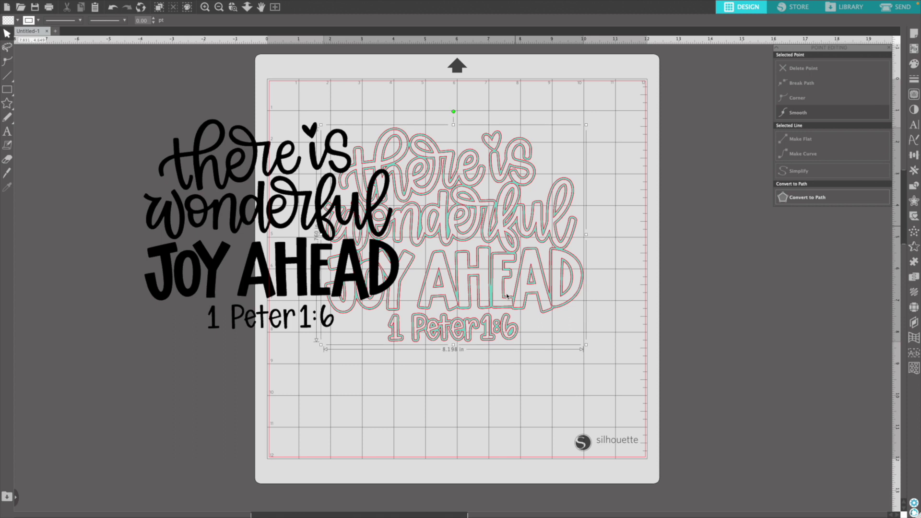
{"action": "left_click", "coordinate": [184, 183]}
{"action": "left_click_drag", "start_coordinate": [255, 197], "coordinate": [92, 179]}
{"action": "left_click", "coordinate": [309, 138]}
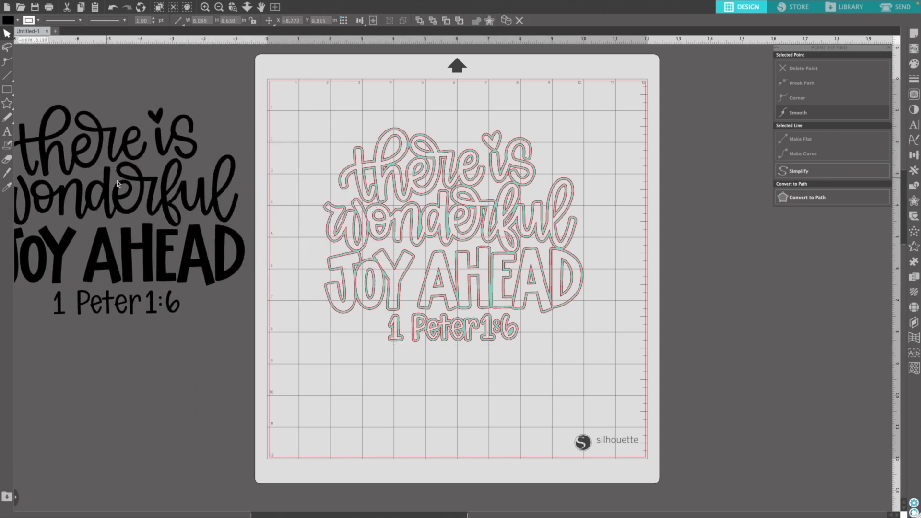
Change the fill colour of the knockout outline on the mat to blue-violet
{"action": "left_click_drag", "start_coordinate": [308, 130], "coordinate": [595, 332]}
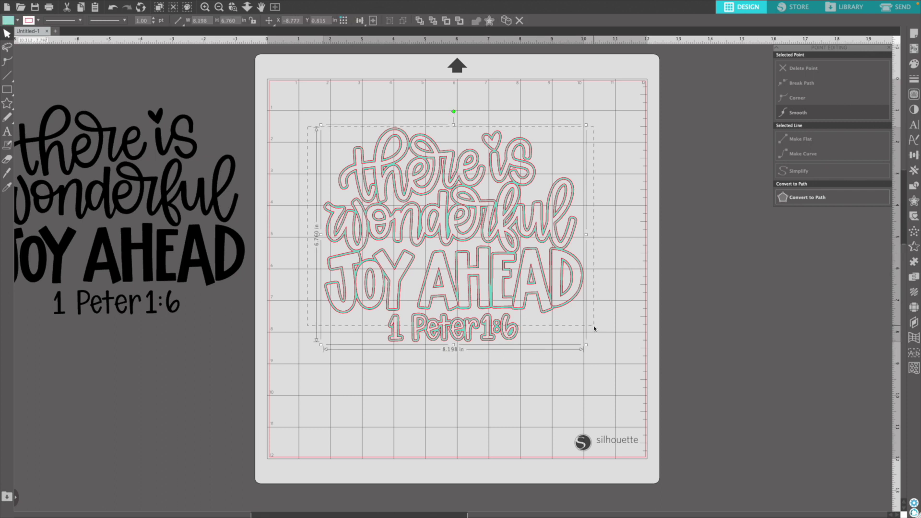
{"action": "left_click", "coordinate": [17, 21]}
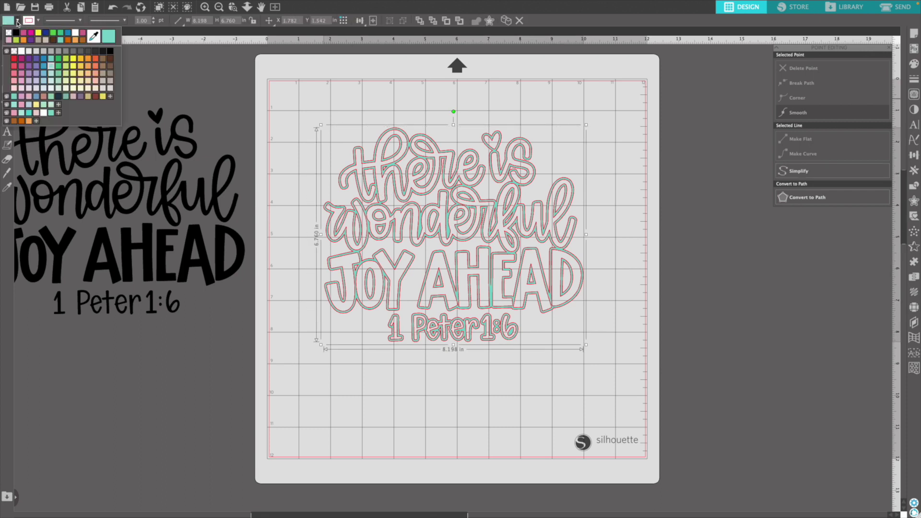
{"action": "left_click", "coordinate": [35, 60]}
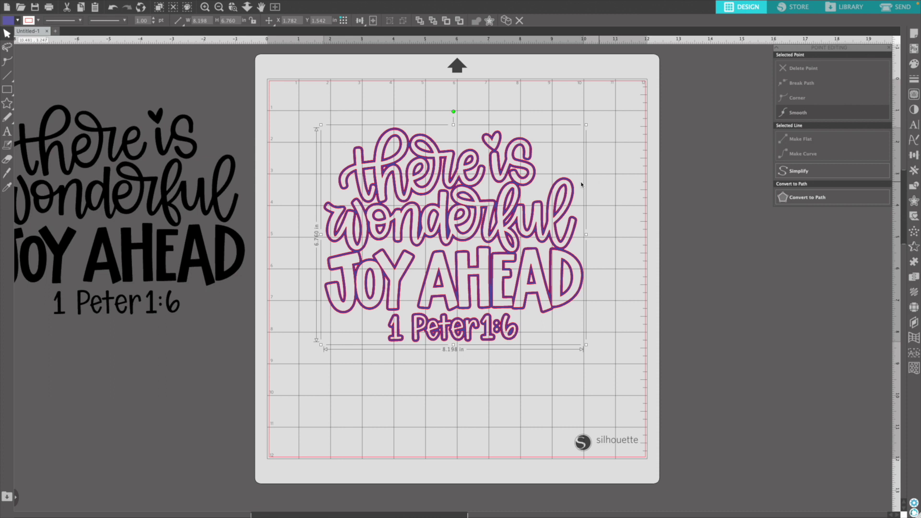
Move the black lettering copy onto the mat so it fits inside the blue-violet knockout outline, and deselect it
{"action": "left_click_drag", "start_coordinate": [188, 238], "coordinate": [525, 258]}
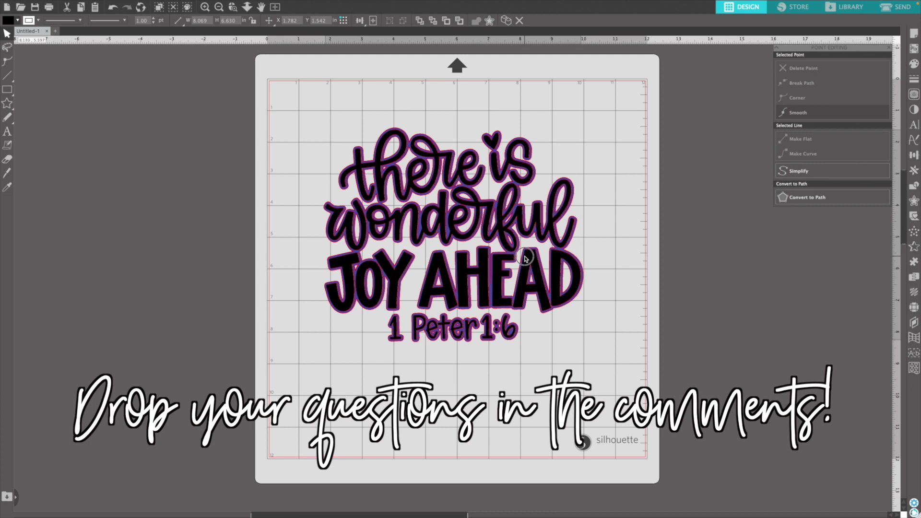
{"action": "left_click", "coordinate": [525, 259]}
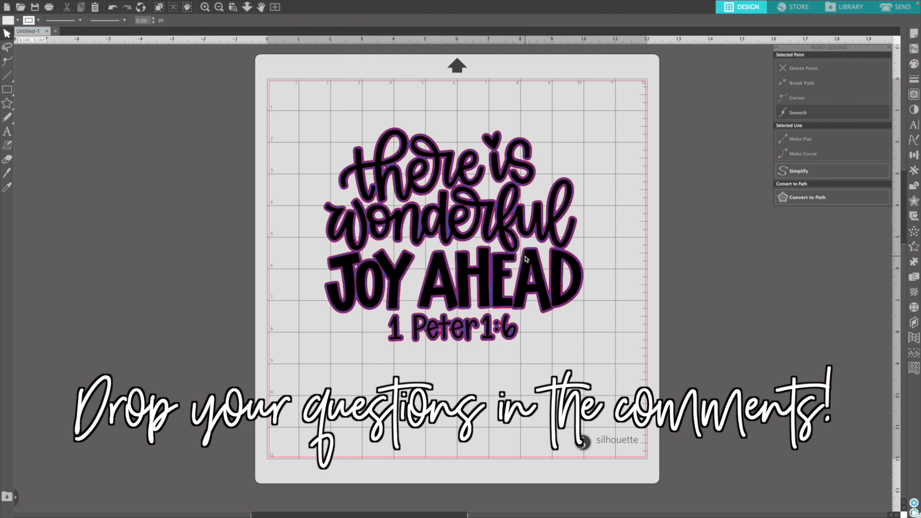